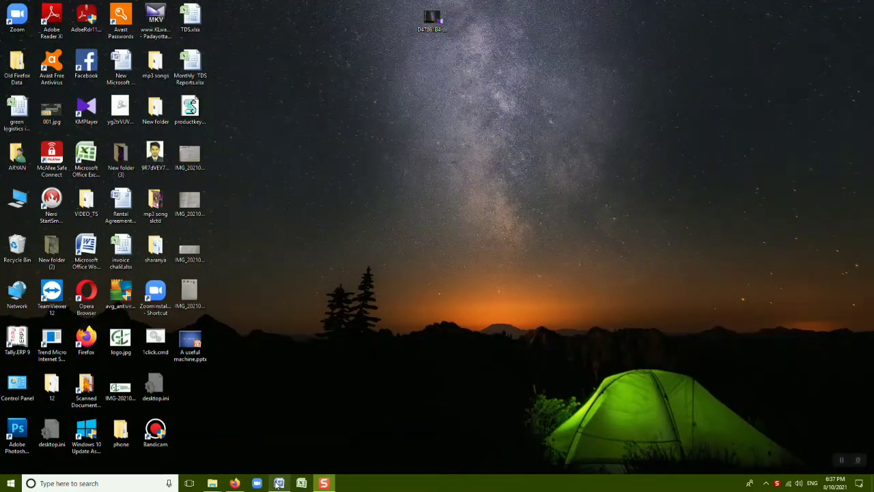
# Step: Switch to the gk category3(7,8,9&10).docx document in Microsoft Word and paste the copied quiz questions into its blank page
pyautogui.click(279, 483)
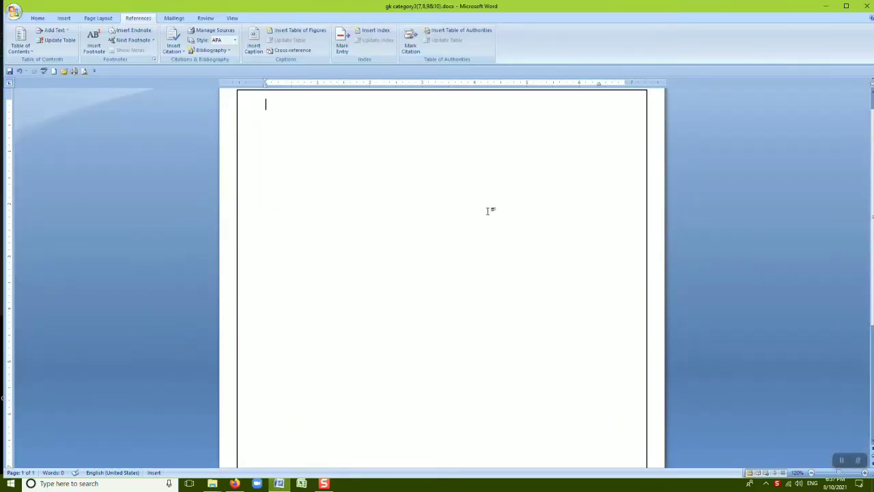
pyautogui.click(38, 18)
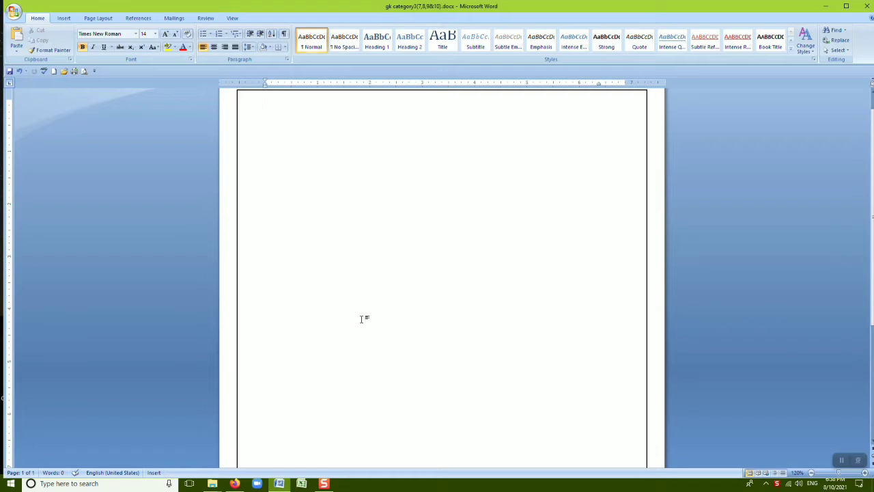
pyautogui.hotkey('ctrl', 'v')
pyautogui.scroll(2, 370, 306)
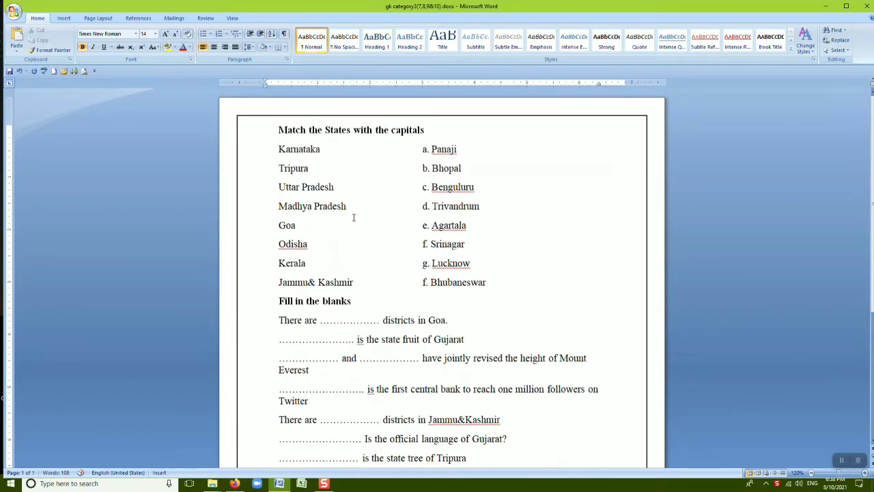
pyautogui.scroll(-3, 384, 208)
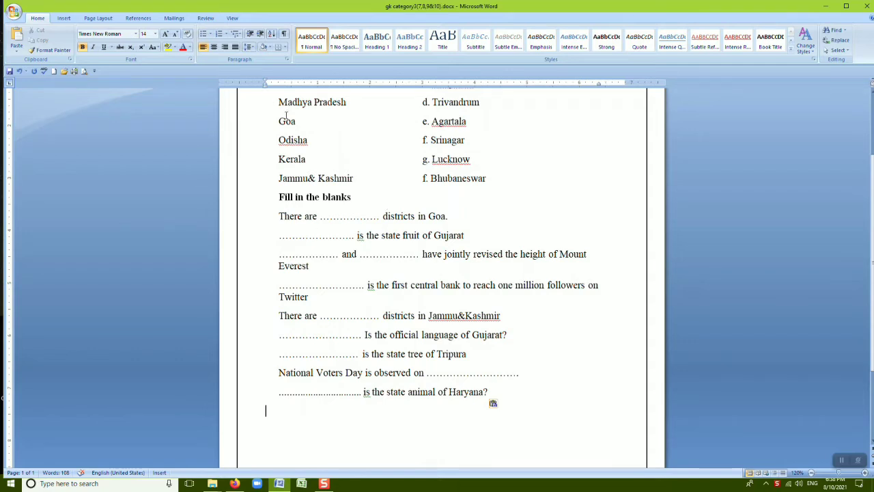
# Step: Delete the text "Jammu& Kashmir" from the last row of the states and capitals matching list
pyautogui.click(356, 176)
pyautogui.press('BackSpace')
pyautogui.press('BackSpace')
pyautogui.press('BackSpace')
pyautogui.press('BackSpace')
pyautogui.press('BackSpace')
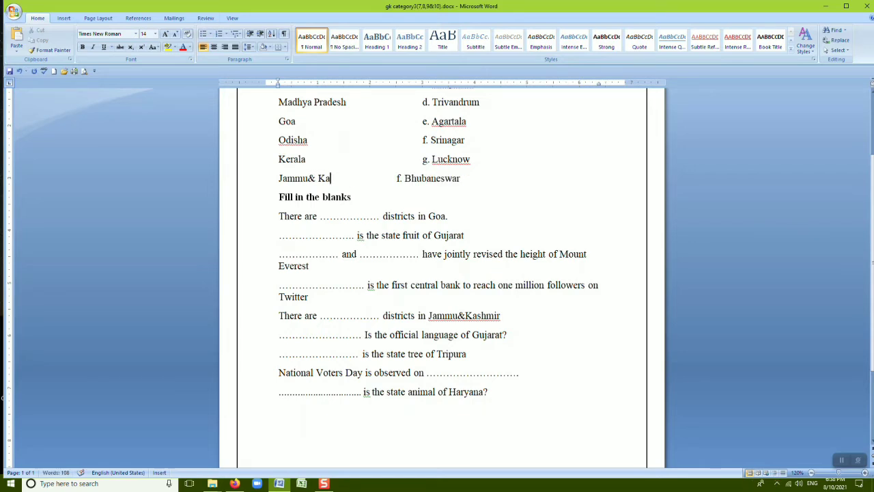
pyautogui.press('BackSpace')
pyautogui.press('BackSpace')
pyautogui.press('BackSpace')
pyautogui.press('BackSpace')
pyautogui.press('BackSpace')
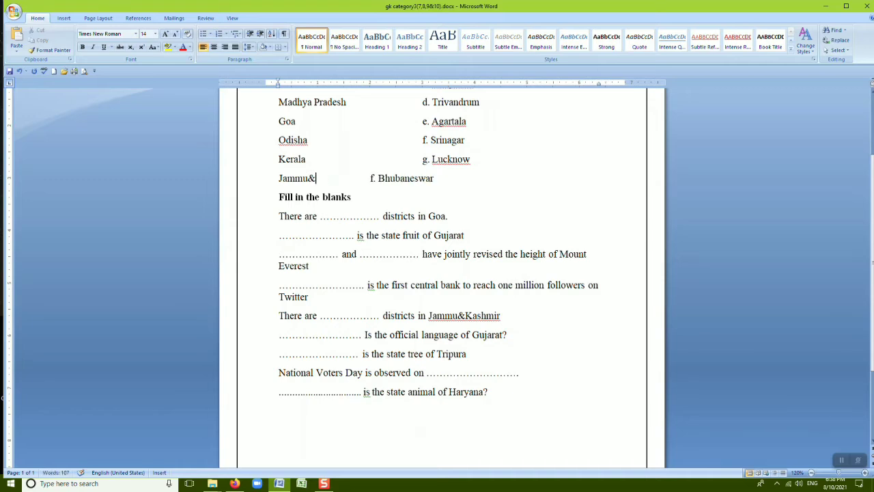
pyautogui.press('BackSpace')
pyautogui.press('BackSpace')
pyautogui.press('BackSpace')
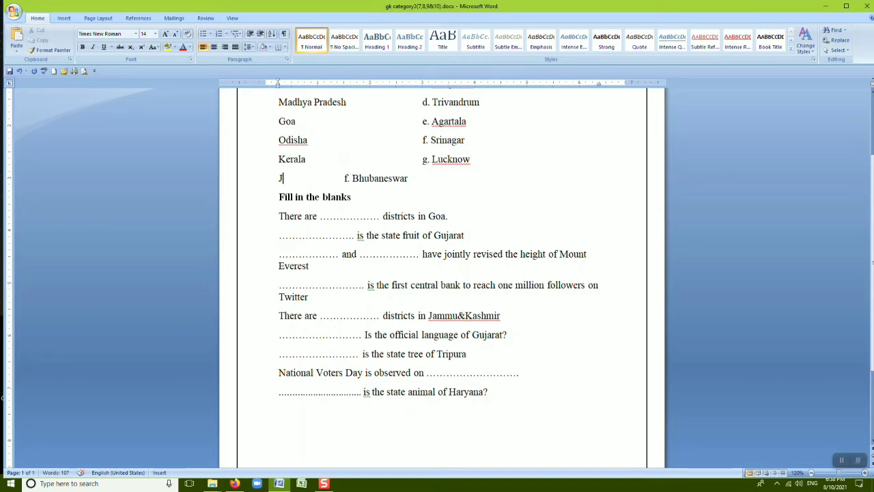
pyautogui.press('BackSpace')
# Step: Remove the entry "f. Srinagar" from the capitals column of the matching list
pyautogui.click(424, 140)
pyautogui.press('Delete')
pyautogui.press('Delete')
pyautogui.press('Delete')
pyautogui.press('Delete')
pyautogui.press('Delete')
pyautogui.press('Delete')
pyautogui.press('Delete')
pyautogui.press('Delete')
pyautogui.press('Delete')
pyautogui.press('Delete')
pyautogui.press('Delete')
# Step: Delete the state name "Odisha" from the matching list
pyautogui.click(311, 139)
pyautogui.press('BackSpace')
pyautogui.press('BackSpace')
pyautogui.press('BackSpace')
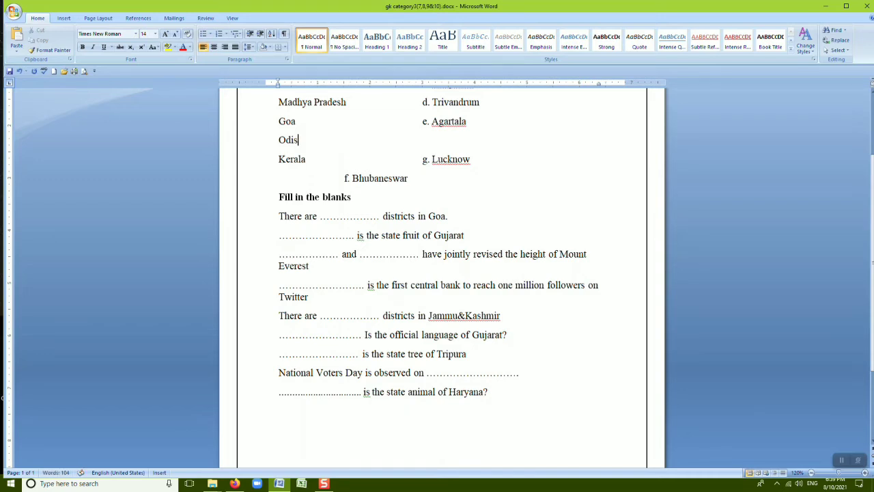
pyautogui.press('BackSpace')
pyautogui.press('BackSpace')
pyautogui.press('BackSpace')
# Step: Delete the words "central bank" from the fill-in-the-blank sentence about one million Twitter followers
pyautogui.press('Delete')
pyautogui.press('Delete')
pyautogui.press('Delete')
pyautogui.press('Delete')
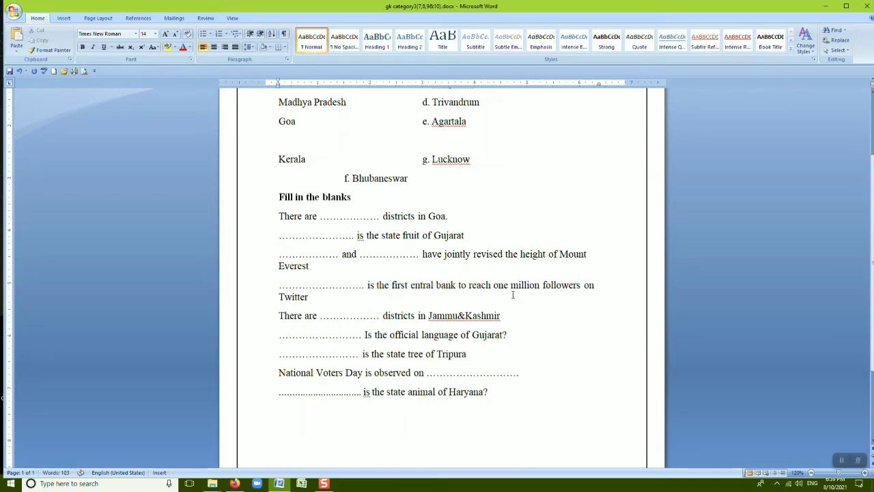
pyautogui.press('Delete')
pyautogui.press('Delete')
pyautogui.press('Delete')
pyautogui.press('Delete')
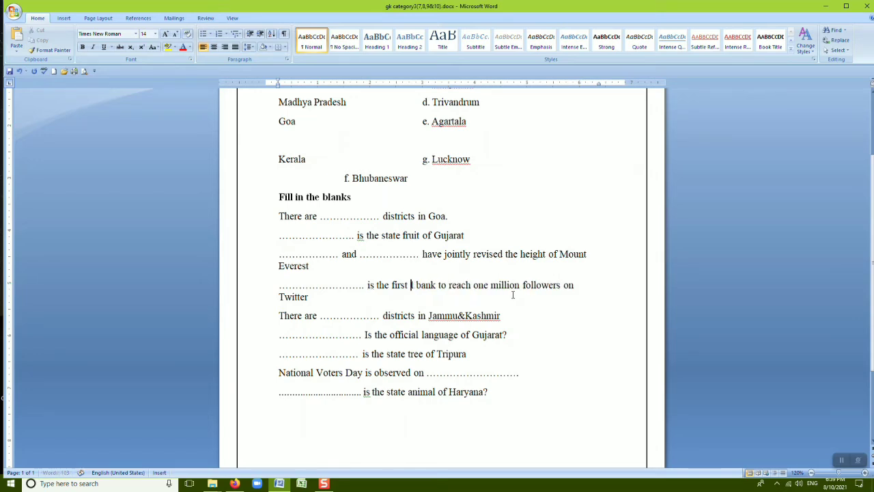
pyautogui.press('Delete')
pyautogui.press('Delete')
pyautogui.press('Delete')
pyautogui.press('Delete')
pyautogui.press('Delete')
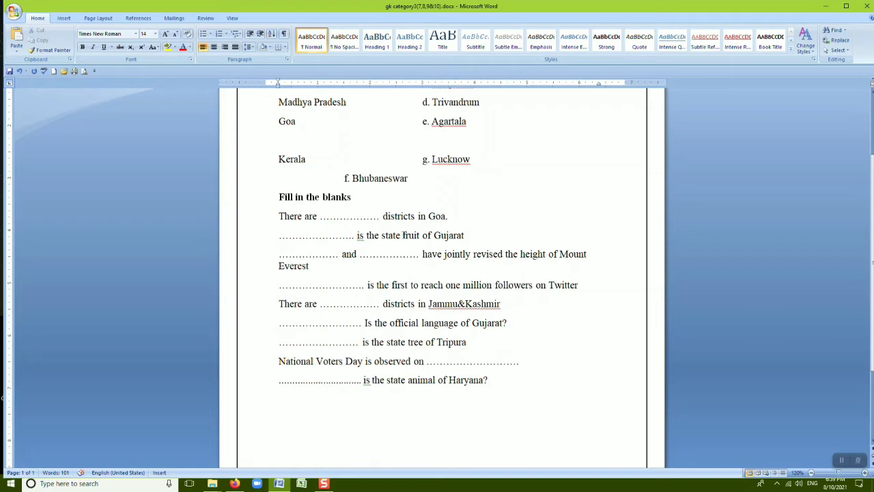
# Step: Delete the whole word "fruit" from the fill-in-the-blank sentence about the state of Gujarat
pyautogui.moveTo(402, 235); pyautogui.dragTo(420, 240)
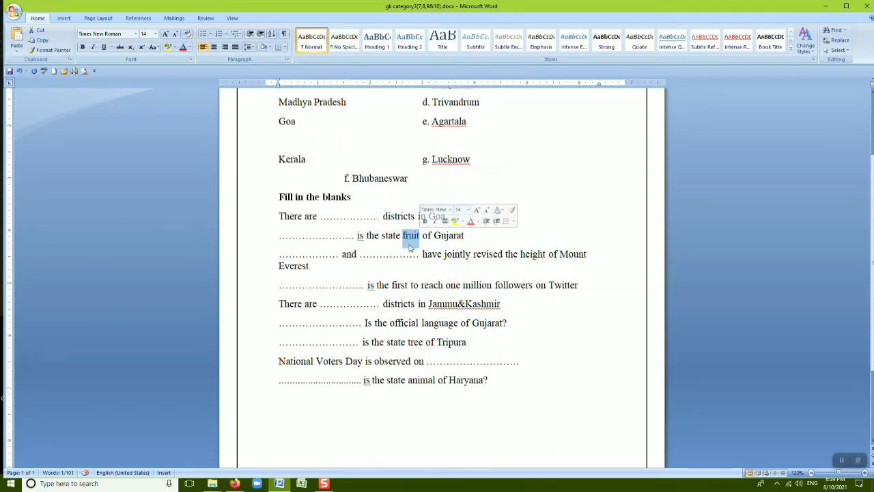
pyautogui.click(420, 234)
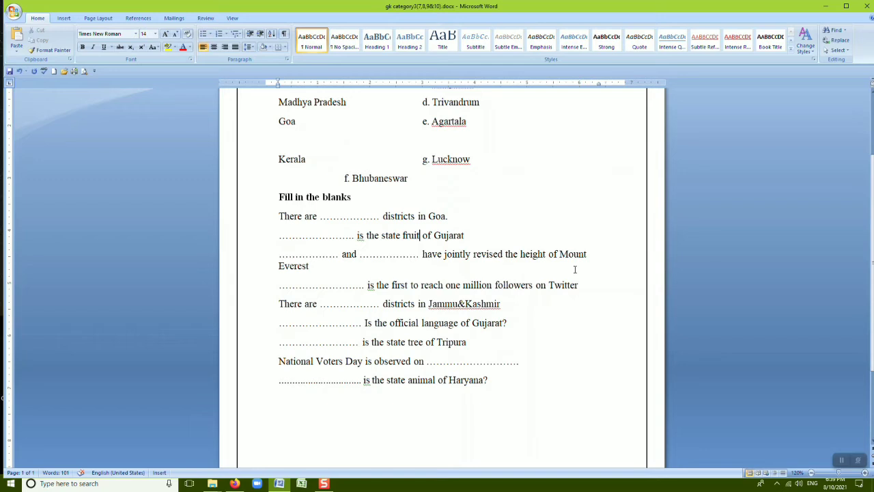
pyautogui.hotkey('ctrl', 'BackSpace')
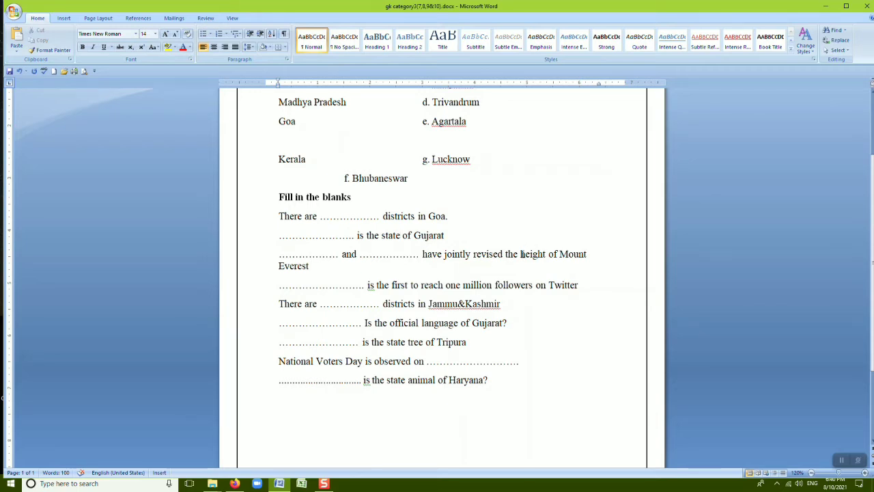
# Step: Delete the whole word "height" from the fill-in-the-blank sentence about Mount Everest
pyautogui.moveTo(520, 253); pyautogui.dragTo(546, 254)
pyautogui.click(520, 253)
pyautogui.hotkey('ctrl', 'Delete')
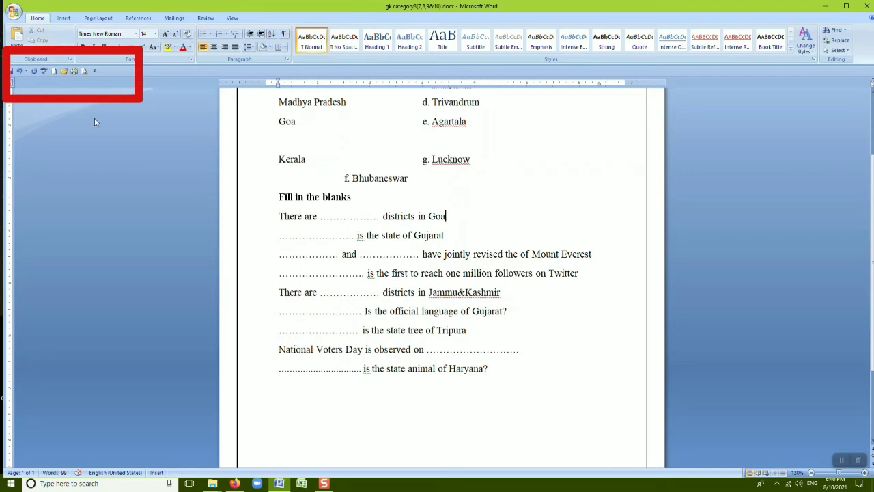
# Step: Undo and redo the latest edits repeatedly, leaving the earlier deletions applied
pyautogui.click(34, 71)
pyautogui.click(19, 71)
pyautogui.click(34, 71)
pyautogui.click(19, 71)
pyautogui.click(35, 71)
pyautogui.click(19, 71)
pyautogui.click(35, 71)
pyautogui.click(19, 71)
pyautogui.click(34, 71)
pyautogui.click(19, 71)
pyautogui.click(34, 71)
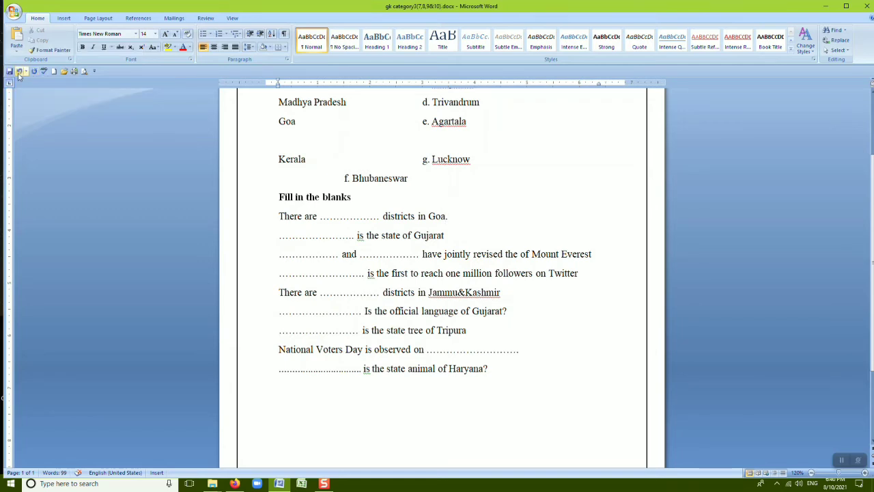
pyautogui.click(19, 71)
pyautogui.click(34, 71)
pyautogui.click(19, 71)
pyautogui.click(19, 71)
pyautogui.click(35, 71)
pyautogui.click(19, 71)
pyautogui.click(34, 71)
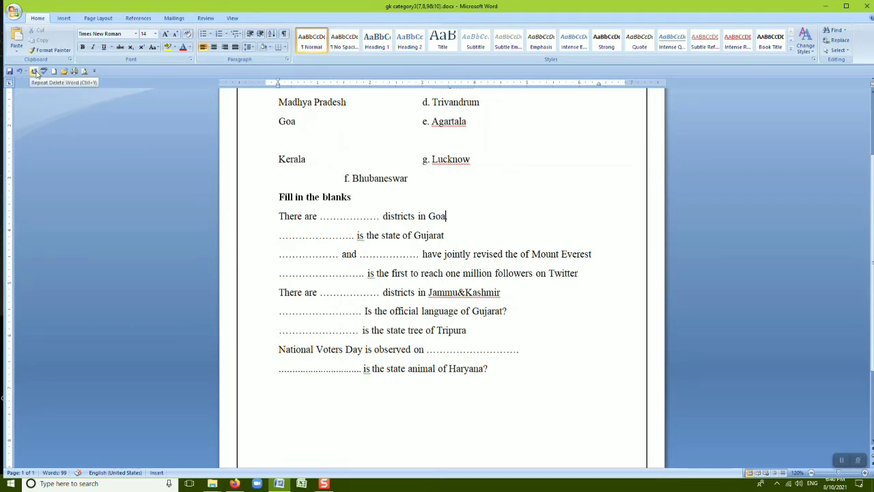
pyautogui.click(34, 71)
pyautogui.click(34, 71)
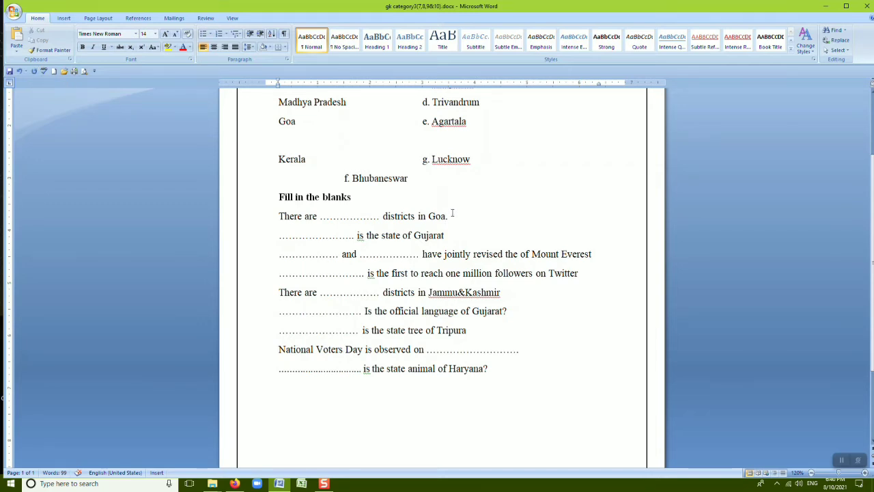
# Step: Delete "Goa." from the end of the first fill-in-the-blank sentence, undoing and redoing the deletion once
pyautogui.press('BackSpace')
pyautogui.press('BackSpace')
pyautogui.click(450, 216)
pyautogui.press('BackSpace')
pyautogui.press('BackSpace')
pyautogui.press('BackSpace')
pyautogui.press('BackSpace')
pyautogui.press('BackSpace')
pyautogui.click(20, 72)
pyautogui.click(32, 72)
# Step: Copy the first five fill-in-the-blank sentences and paste them below the Haryana state animal sentence
pyautogui.moveTo(275, 214); pyautogui.dragTo(516, 299)
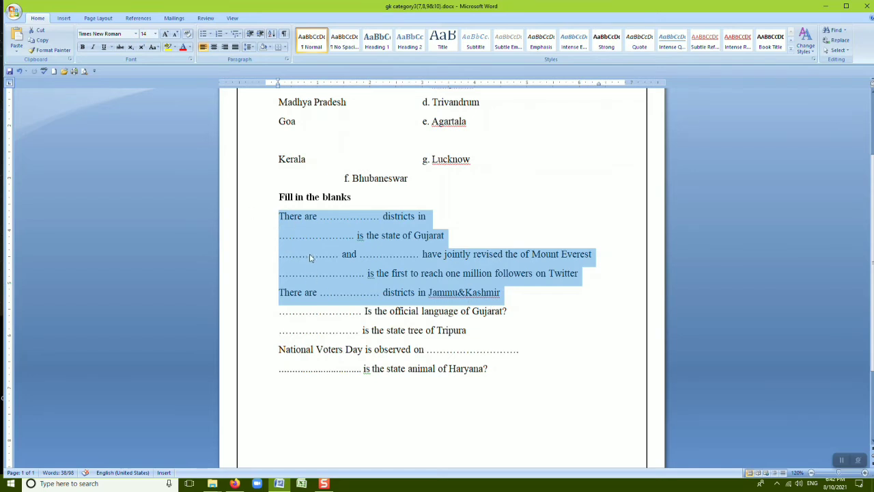
pyautogui.click(37, 42)
pyautogui.click(42, 43)
pyautogui.click(292, 400)
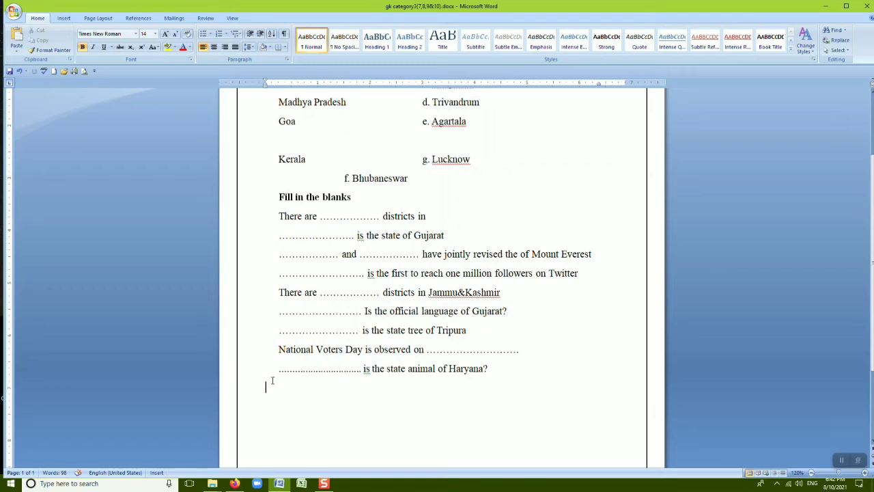
pyautogui.click(18, 38)
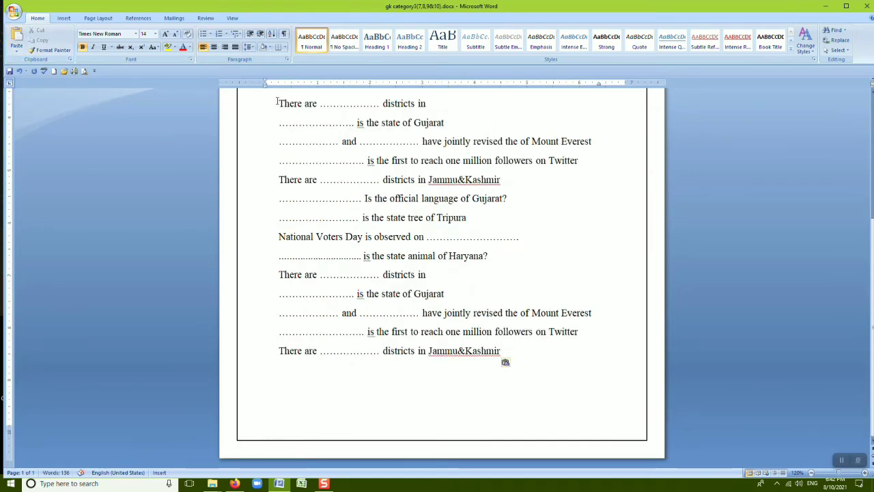
# Step: Compare the original five sentences with their pasted copy, and delete the copy below the Haryana sentence
pyautogui.moveTo(277, 102); pyautogui.dragTo(509, 181)
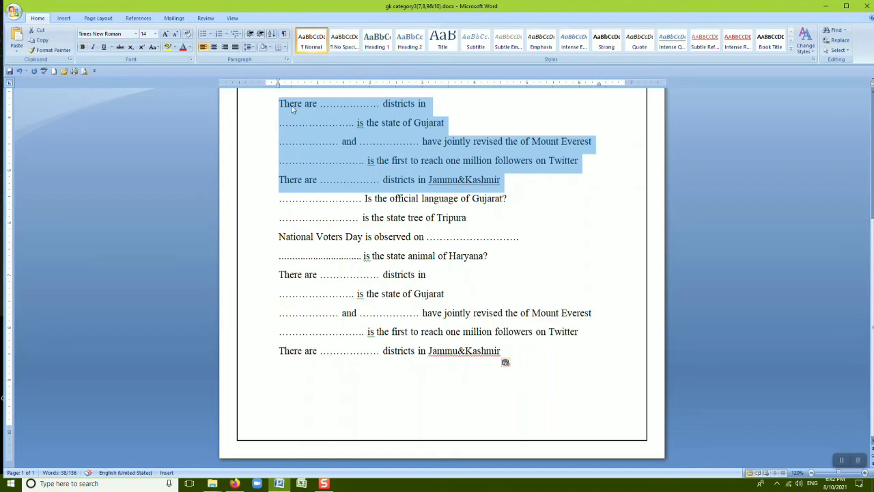
pyautogui.moveTo(278, 273); pyautogui.dragTo(514, 371)
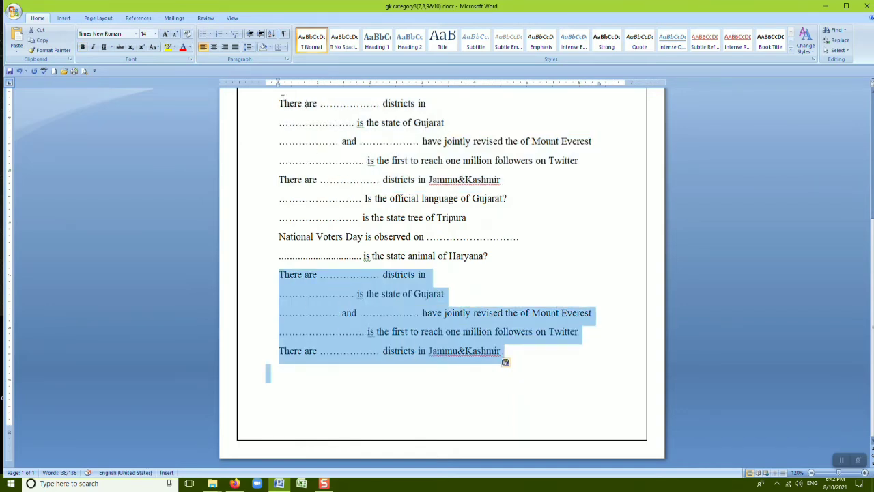
pyautogui.moveTo(279, 102); pyautogui.dragTo(517, 183)
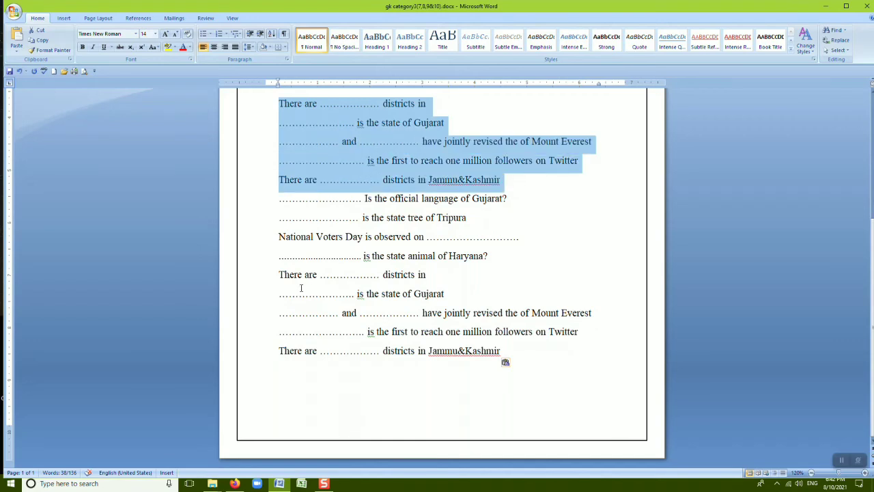
pyautogui.moveTo(278, 275); pyautogui.dragTo(516, 362)
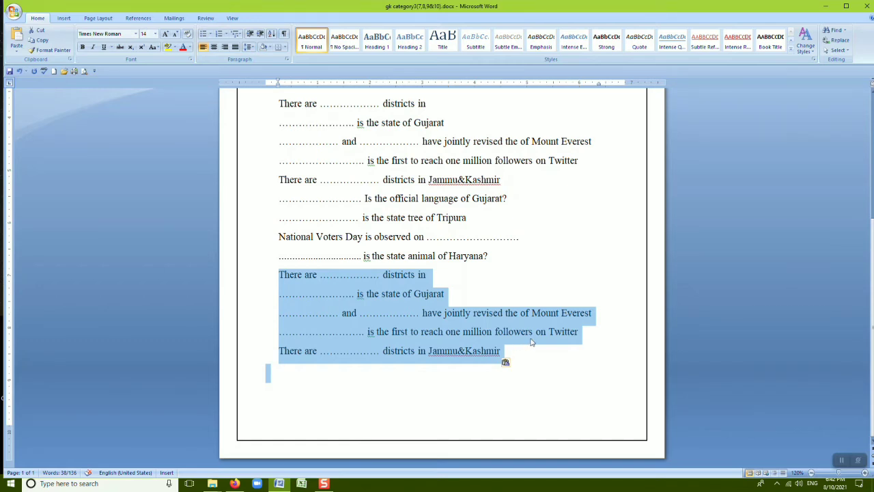
pyautogui.press('Delete')
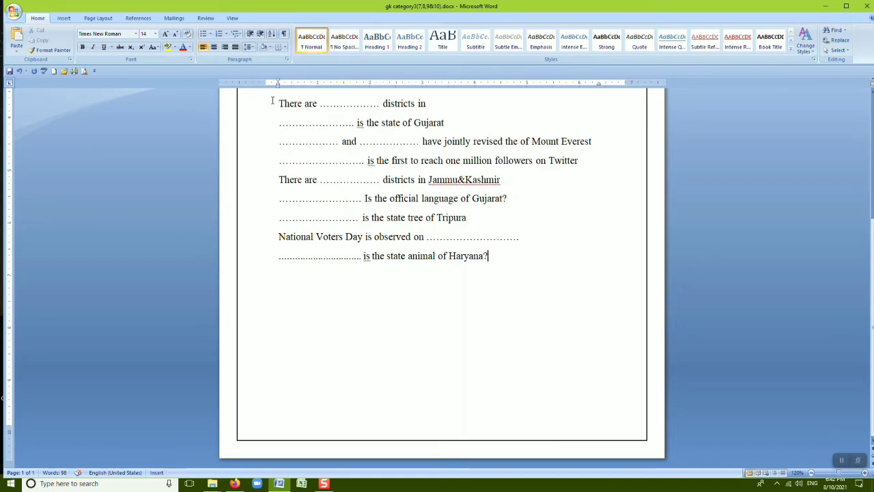
# Step: Cut the first six fill-in-the-blank sentences and paste them below the Haryana state animal sentence
pyautogui.moveTo(278, 102); pyautogui.dragTo(518, 196)
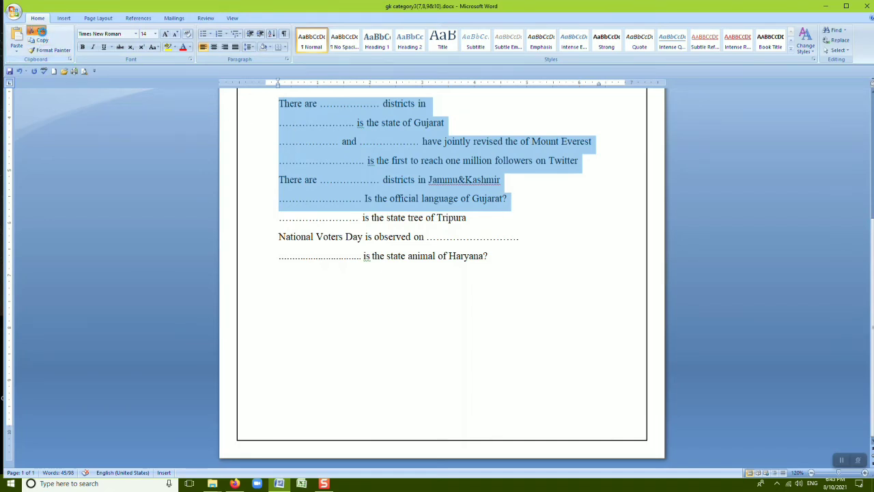
pyautogui.click(37, 30)
pyautogui.scroll(2, 303, 171)
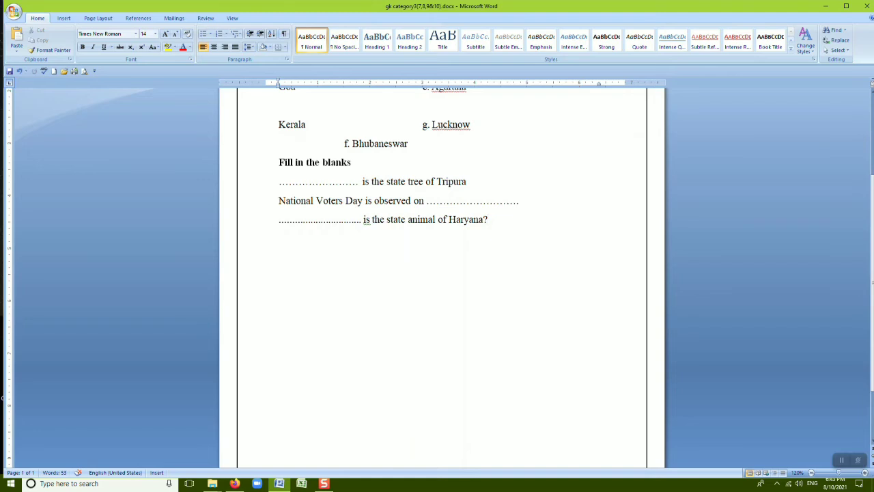
pyautogui.click(17, 38)
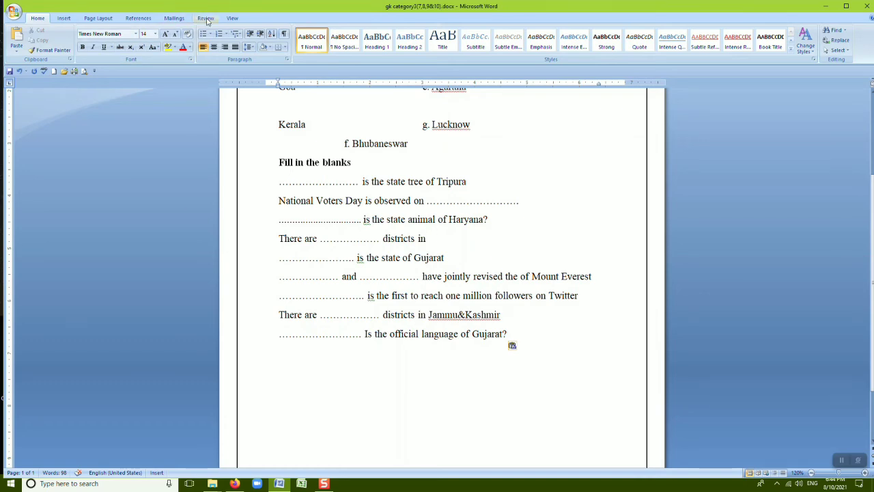
# Step: Start the spelling and grammar check and replace "Panaji" with the suggestion "Panini"
pyautogui.click(210, 19)
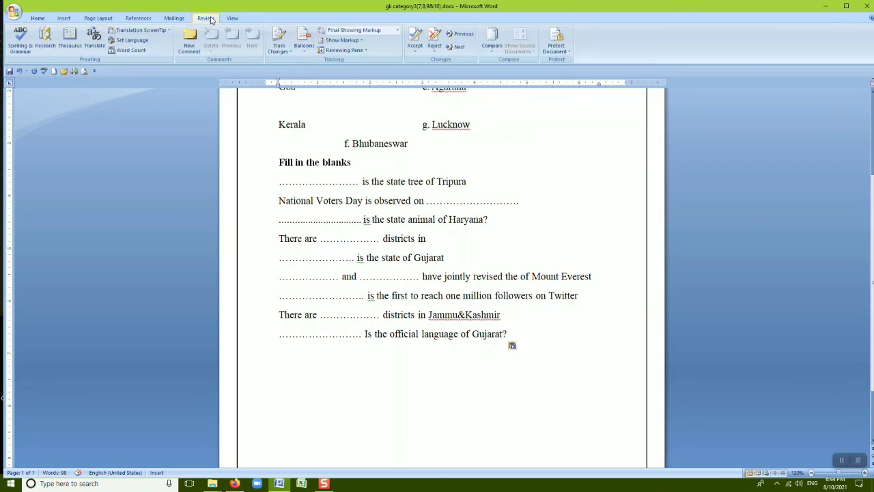
pyautogui.click(23, 45)
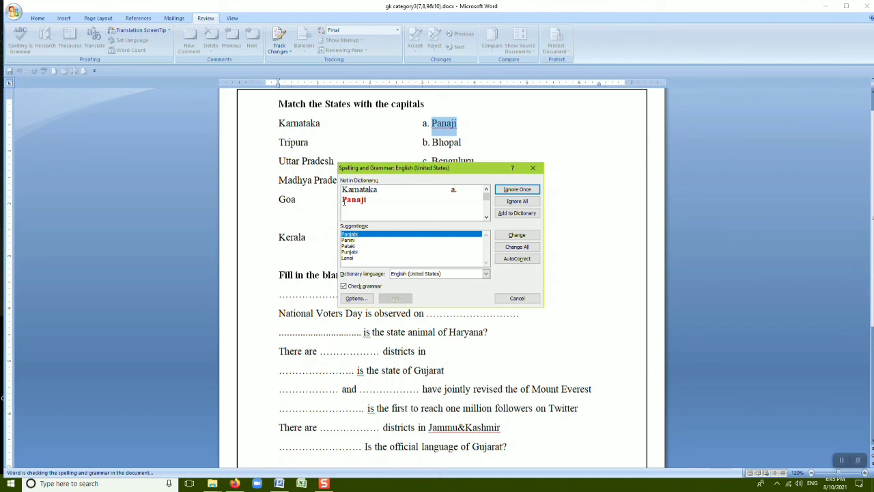
pyautogui.click(352, 240)
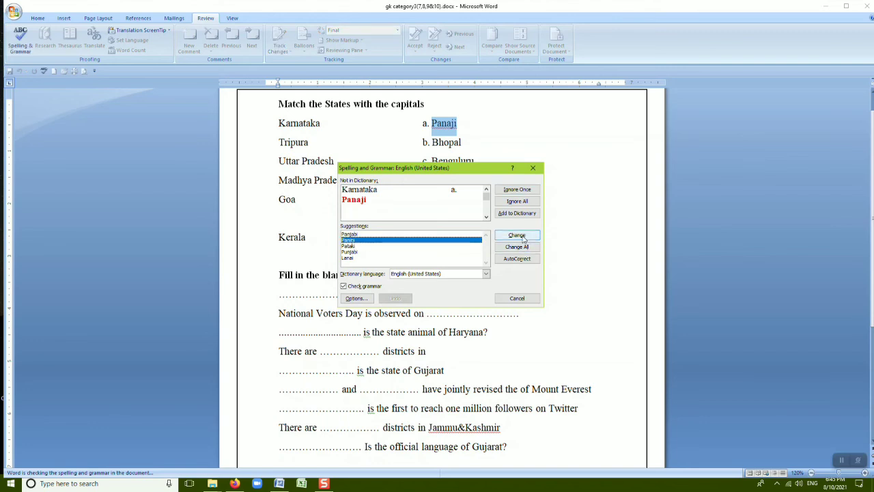
pyautogui.click(519, 236)
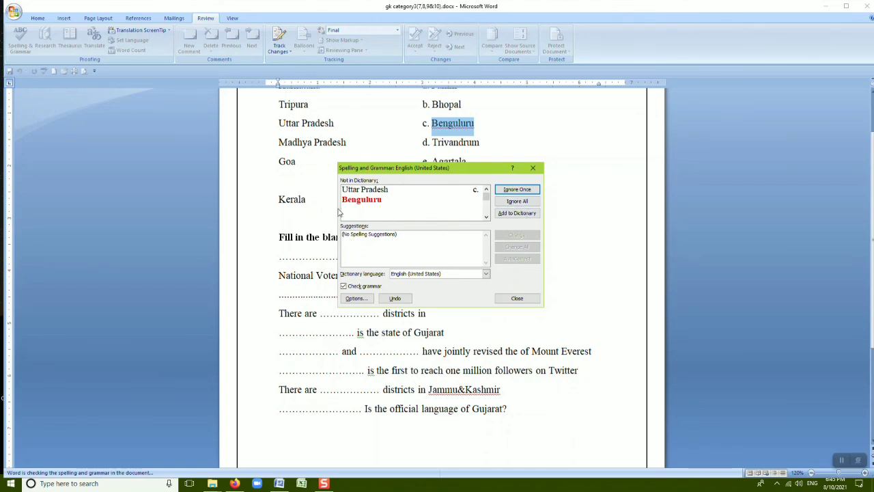
# Step: Ignore the flagged word "Benguluru" once and ignore all occurrences of "Agartala" in the spelling check
pyautogui.click(525, 191)
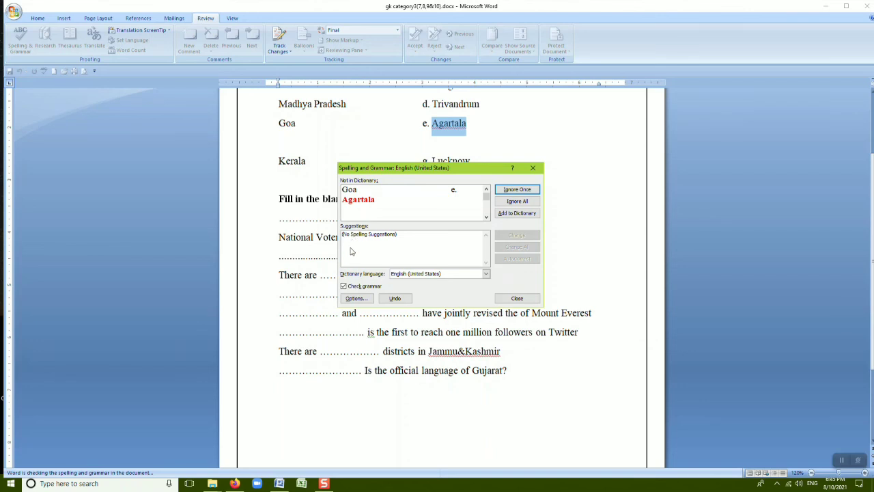
pyautogui.click(517, 202)
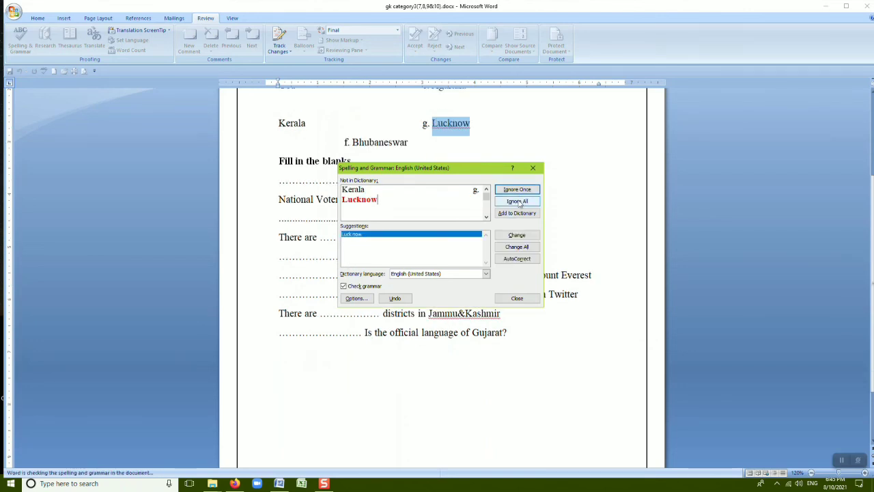
# Step: Replace "Lucknow" with the suggestion "Luck now" and ignore once the capitalization flags in the Haryana and state of Gujarat sentences
pyautogui.click(351, 235)
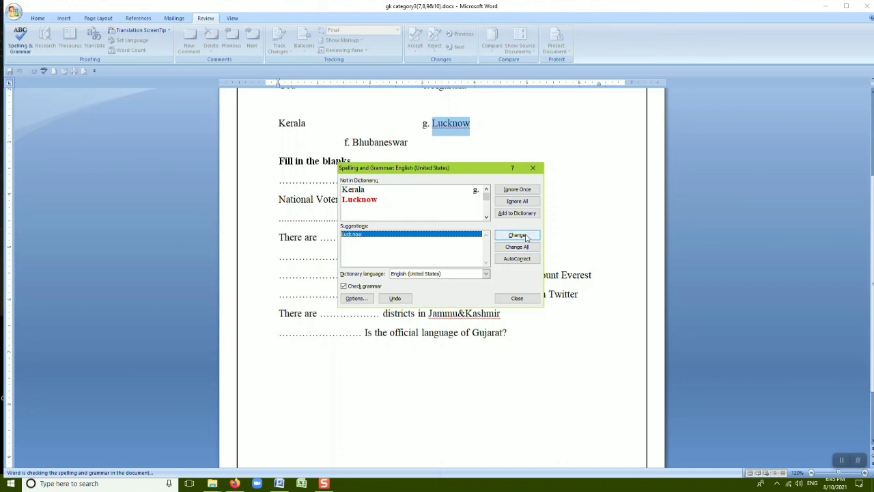
pyautogui.click(528, 236)
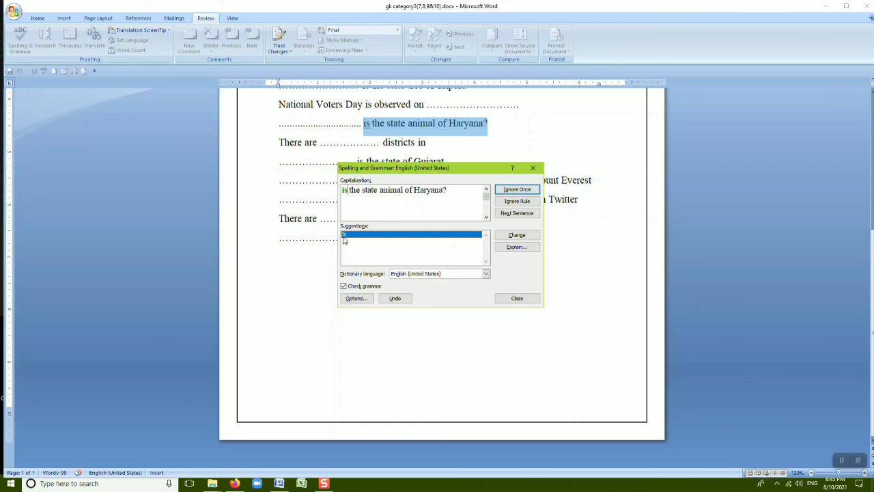
pyautogui.click(517, 190)
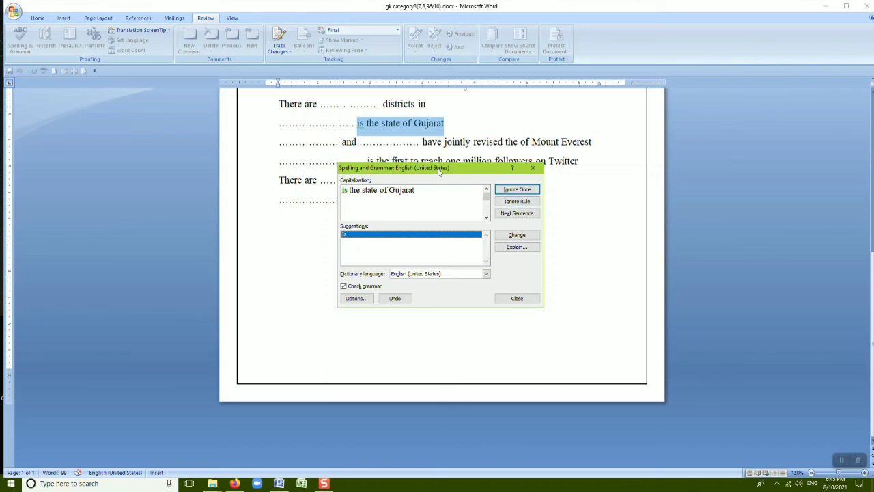
pyautogui.click(530, 192)
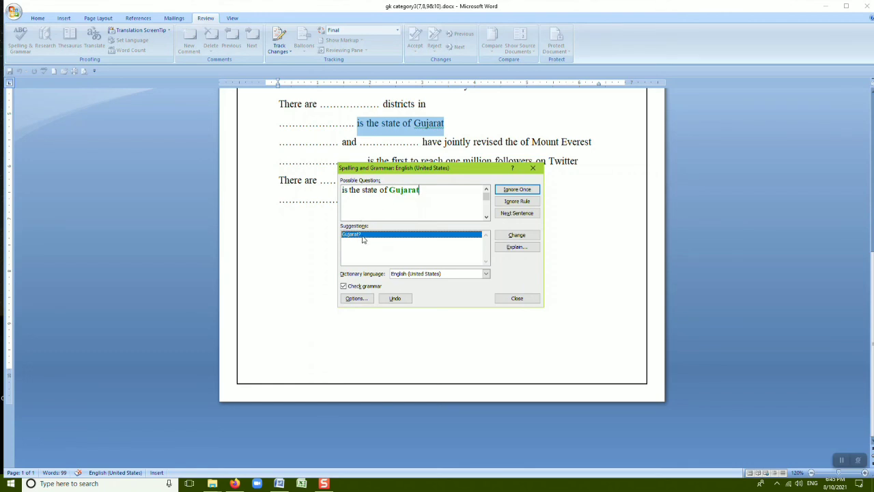
# Step: Accept the corrections "Gujarat?", "Twitter?" and "Jammu Kashmir" in the fill-in-the-blank sentences and finish the spelling and grammar check
pyautogui.click(517, 235)
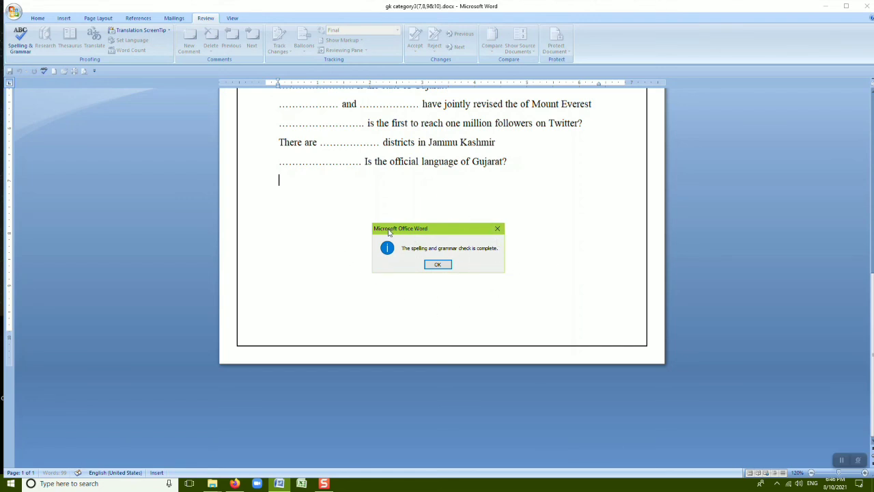
pyautogui.click(436, 266)
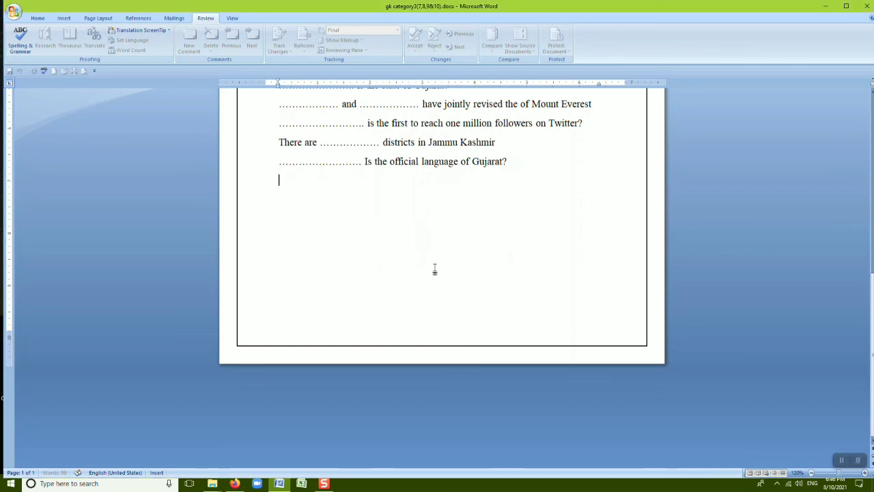
pyautogui.scroll(4, 434, 270)
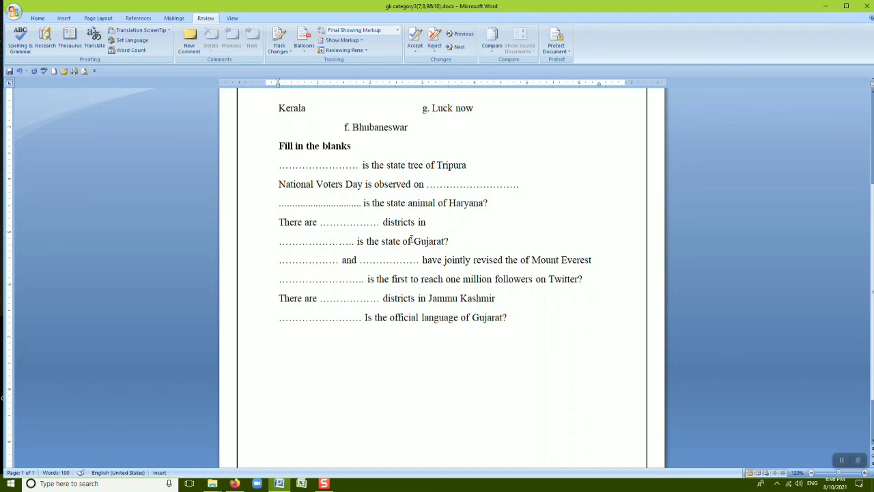
pyautogui.click(38, 18)
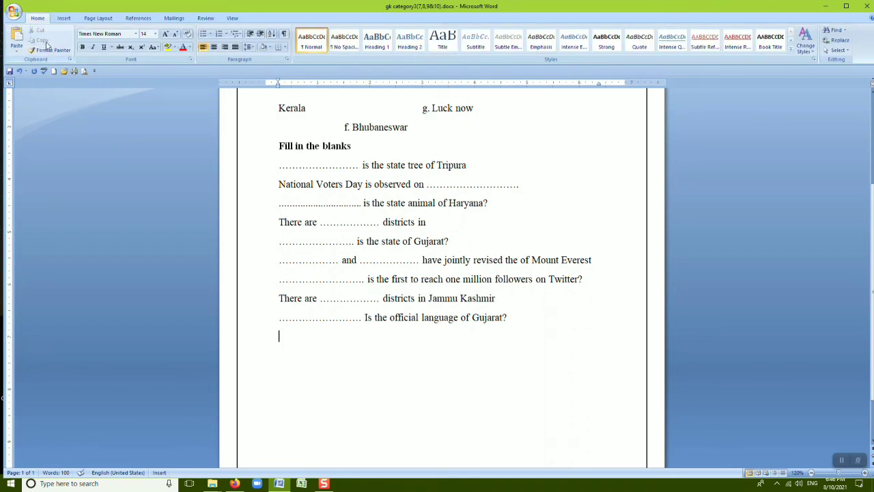
pyautogui.click(206, 19)
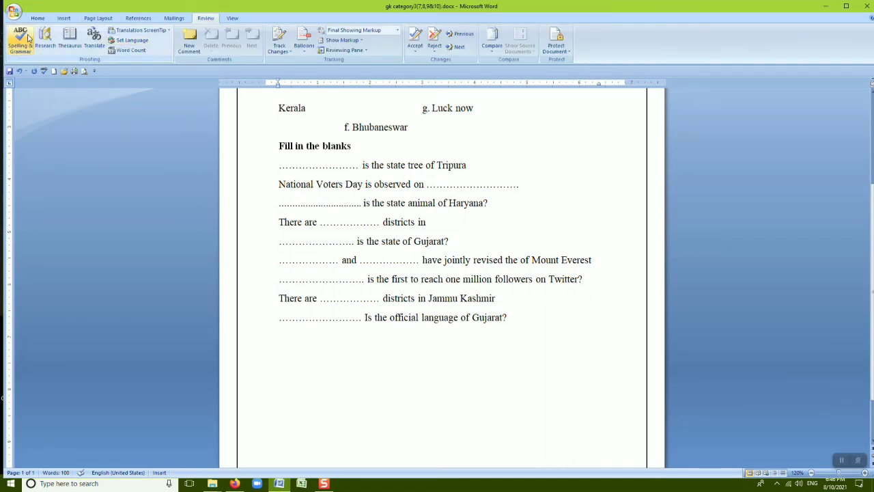